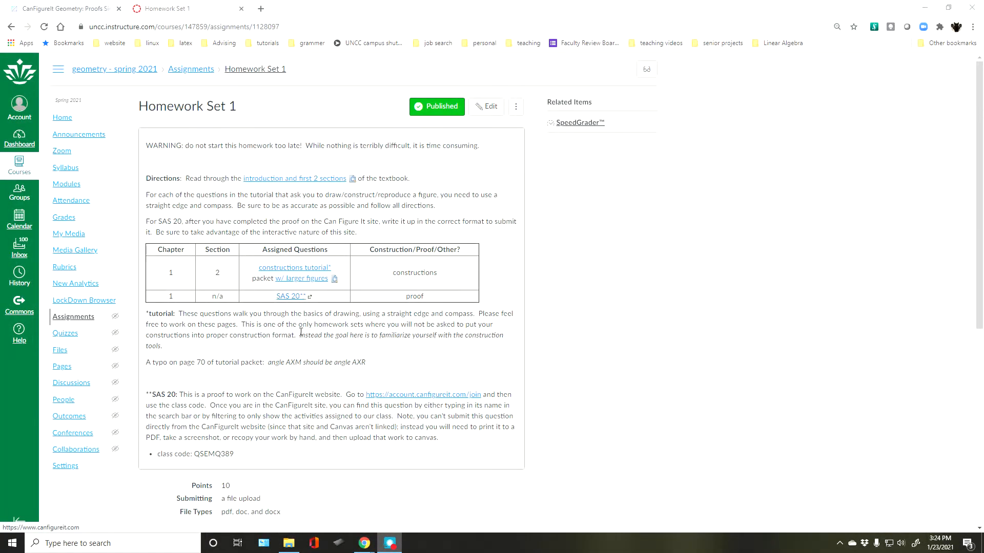
- Examine the SAS 20 note in Homework Set 1 for the CanFigureIt website instructions and the class code
{"action": "left_click_drag", "start_coordinate": [205, 395], "coordinate": [340, 395]}
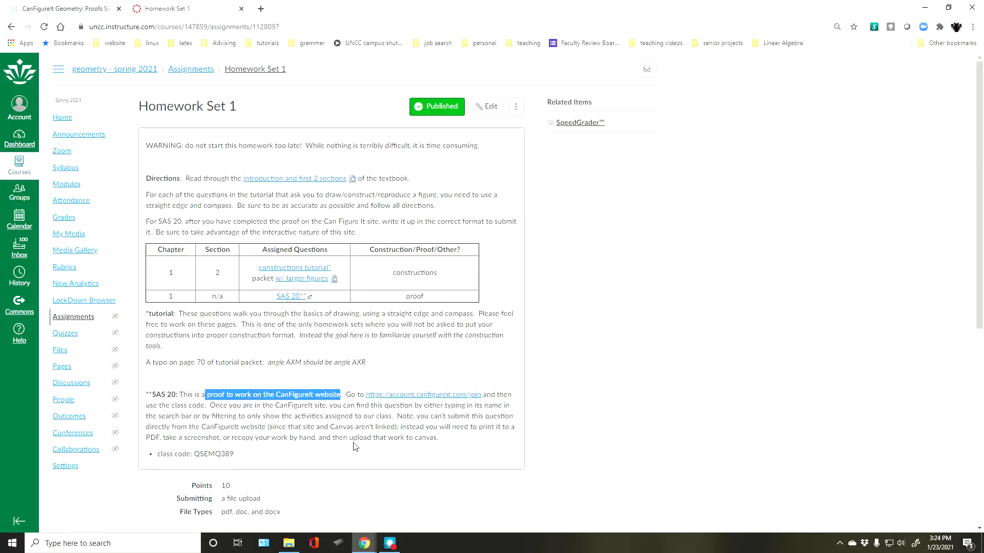
{"action": "left_click_drag", "start_coordinate": [165, 455], "coordinate": [238, 458]}
{"action": "left_click", "coordinate": [283, 437]}
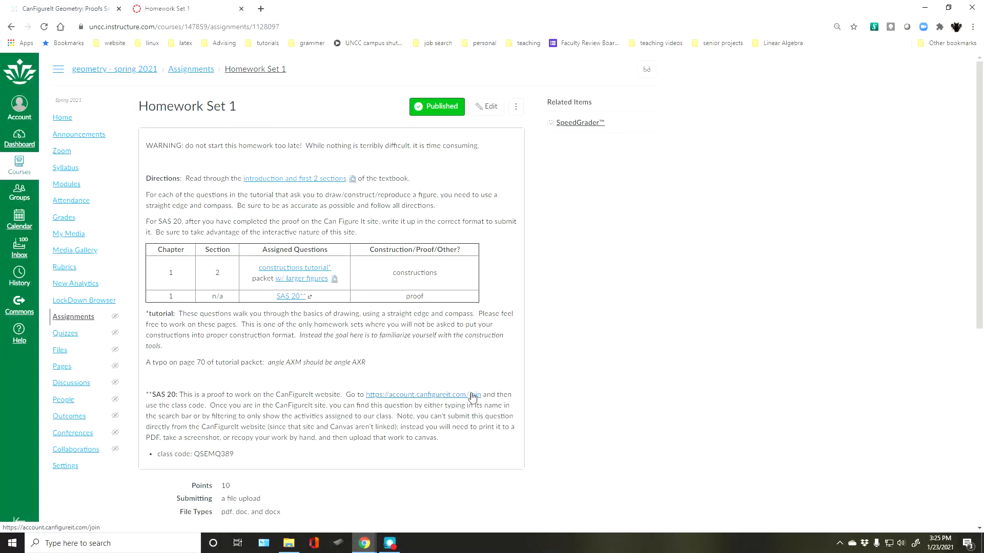
- Switch to the CanFigureIt Geometry site, get started, and log in with the saved user name and password
{"action": "left_click", "coordinate": [66, 9]}
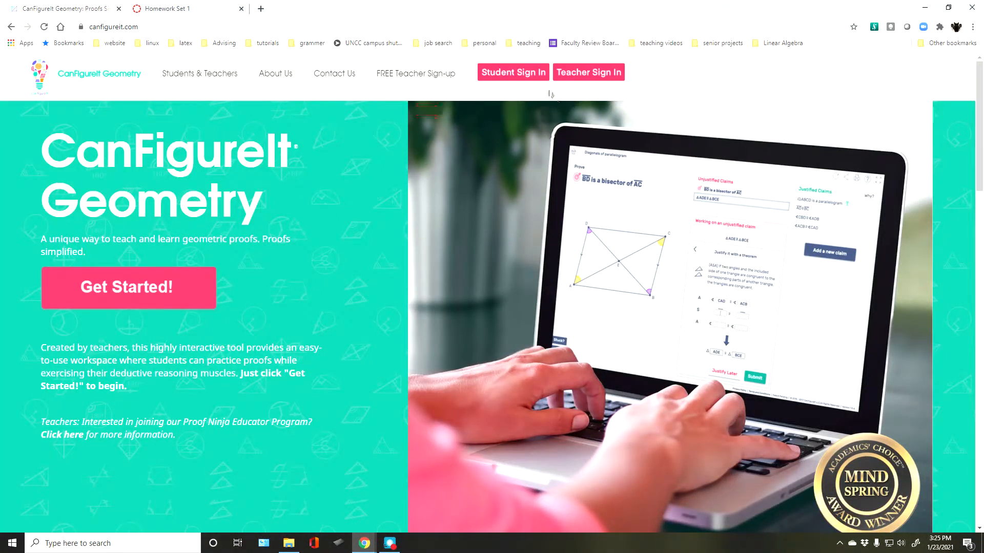
{"action": "left_click", "coordinate": [127, 302]}
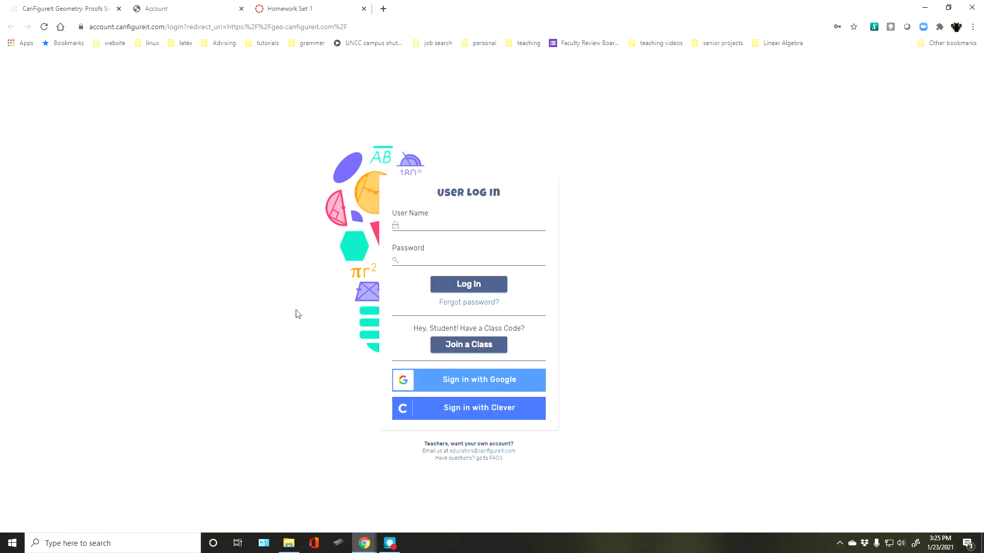
{"action": "left_click", "coordinate": [407, 261]}
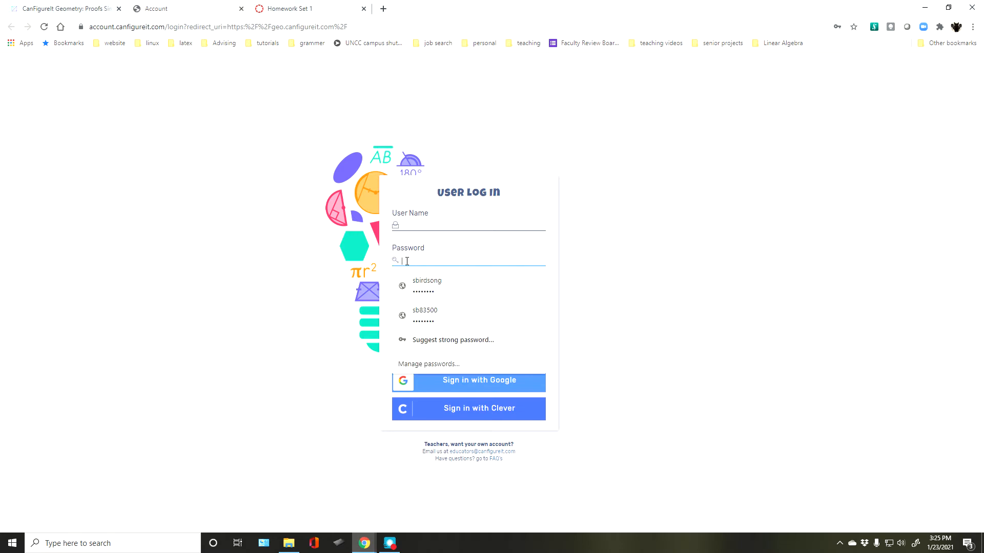
{"action": "left_click", "coordinate": [427, 286]}
{"action": "left_click", "coordinate": [468, 284]}
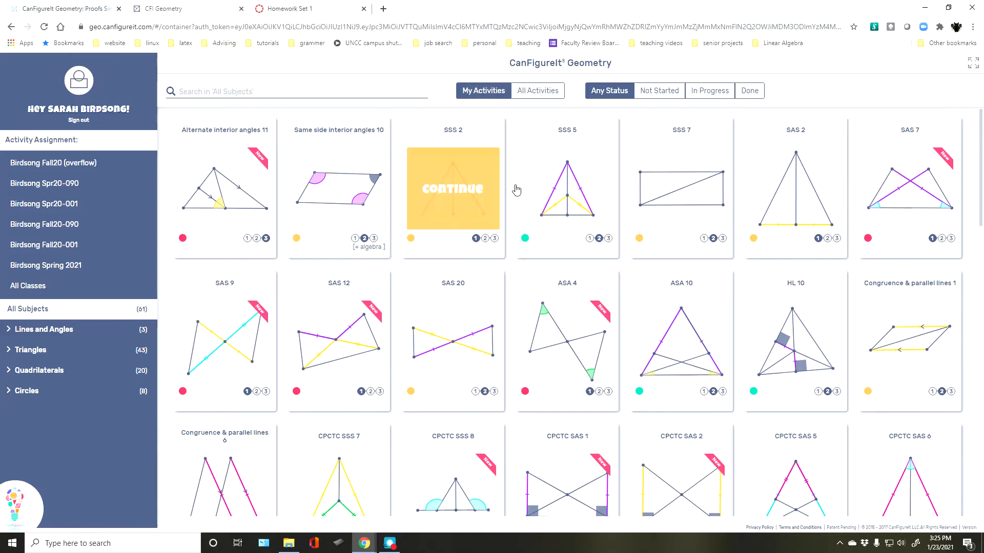
- Browse the assigned activities and open the SSS 2 proof to continue it
{"action": "scroll", "coordinate": [514, 292], "scroll_direction": "down", "scroll_amount": 15}
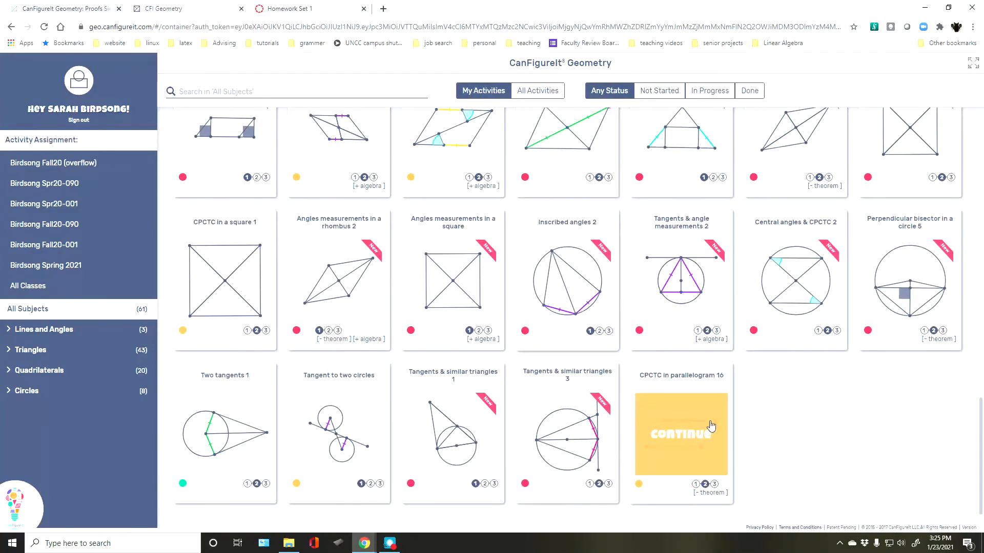
{"action": "scroll", "coordinate": [472, 250], "scroll_direction": "up", "scroll_amount": 15}
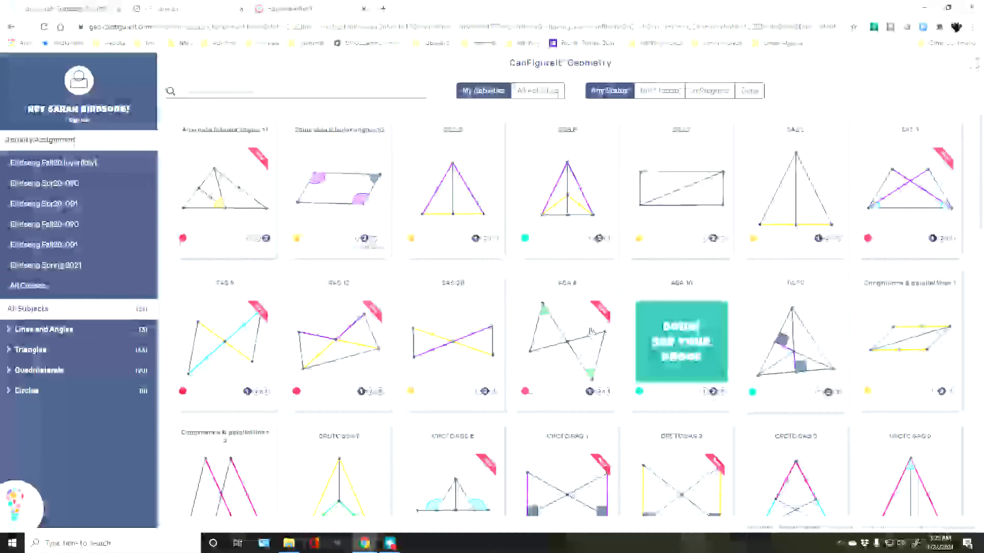
{"action": "mouse_move", "coordinate": [444, 190]}
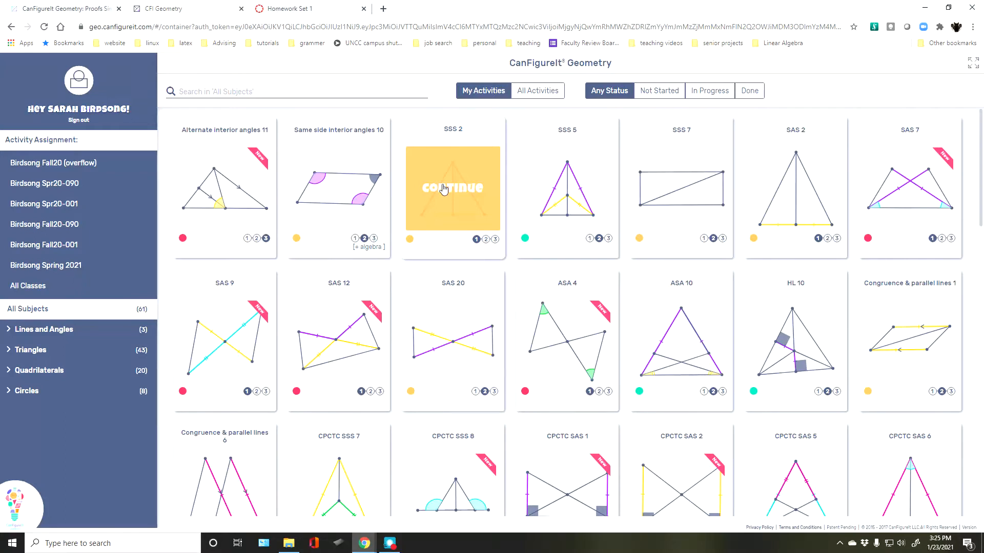
{"action": "left_click", "coordinate": [443, 189]}
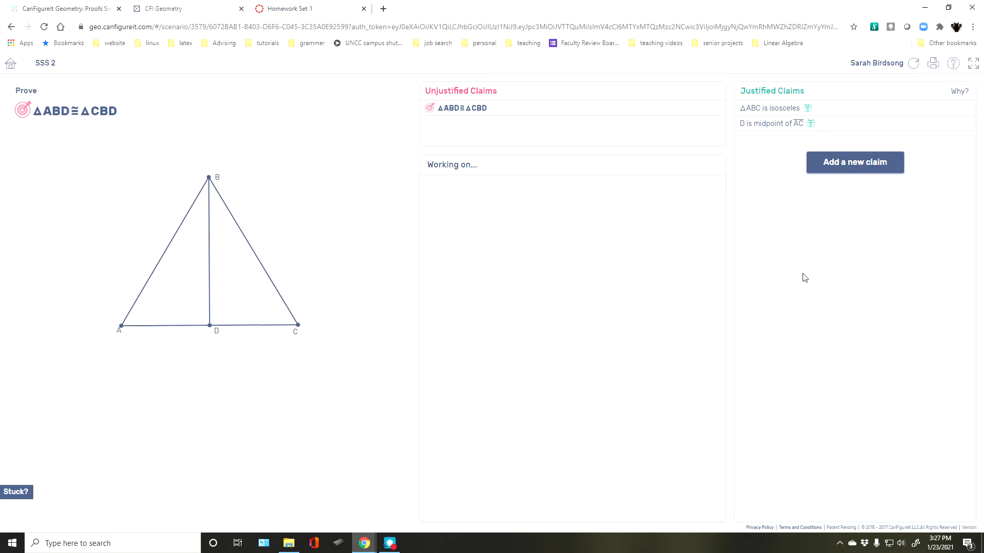
- Start a new congruent-triangles claim and enter ABD as the first triangle
{"action": "left_click", "coordinate": [847, 164]}
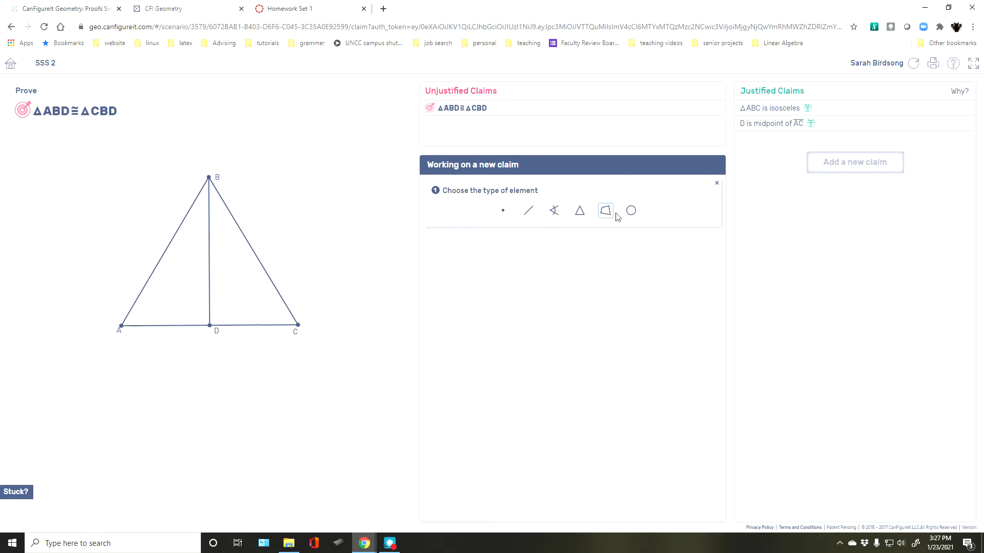
{"action": "left_click", "coordinate": [579, 218]}
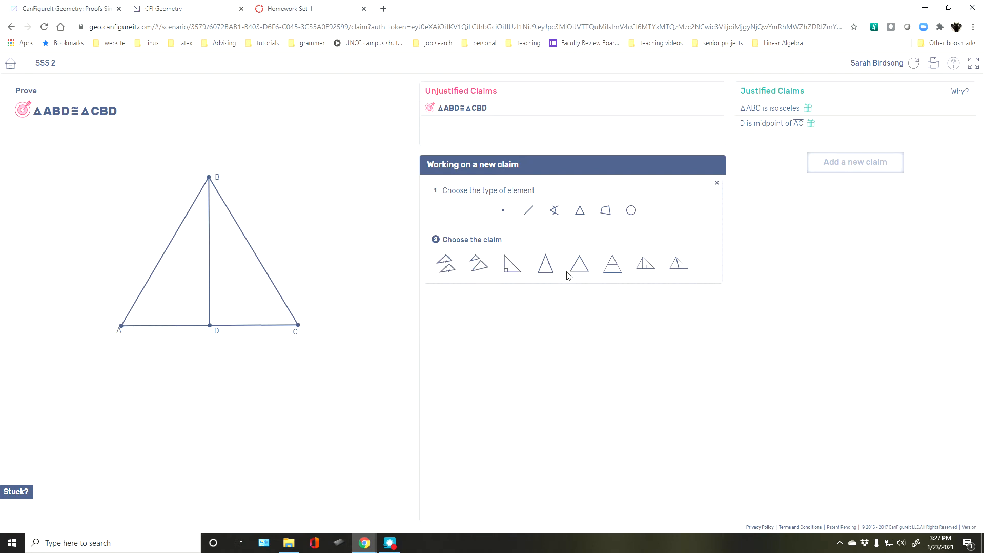
{"action": "left_click", "coordinate": [448, 269]}
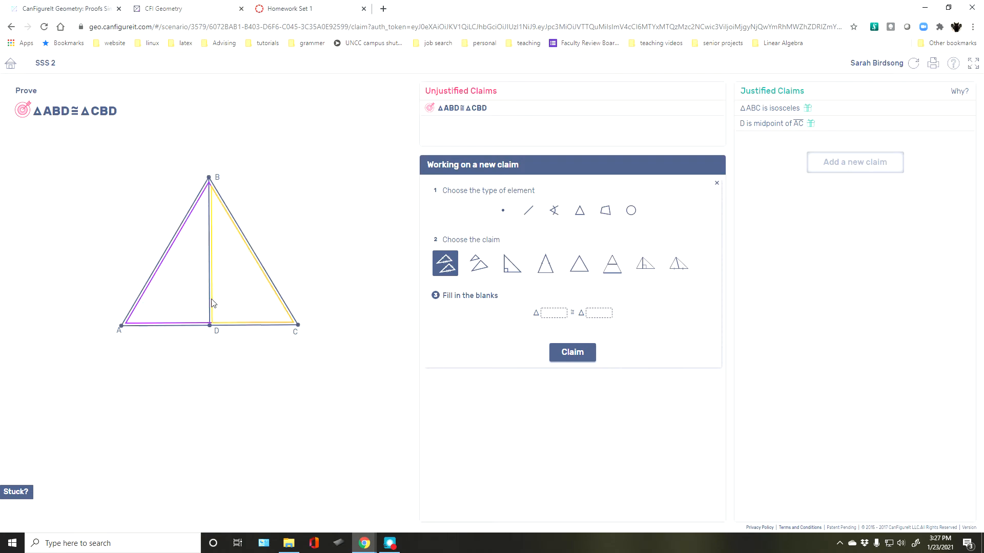
{"action": "left_click", "coordinate": [179, 287]}
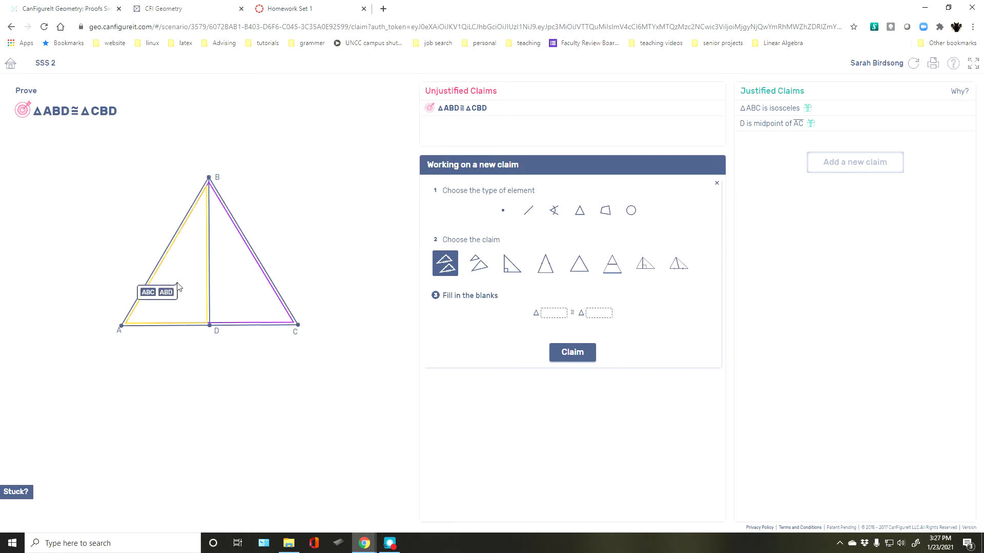
{"action": "left_click", "coordinate": [148, 292]}
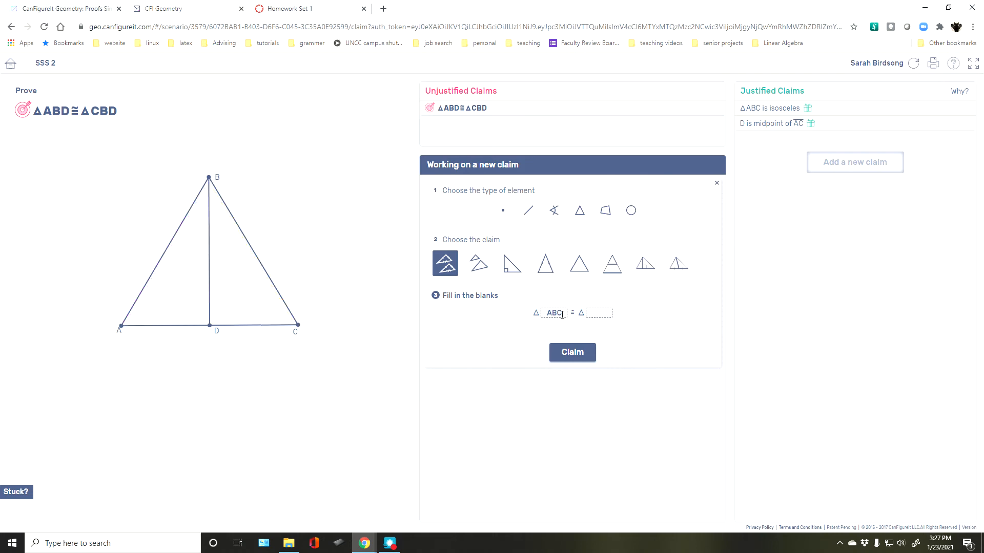
{"action": "key", "text": "BackSpace"}
{"action": "type", "text": "D"}
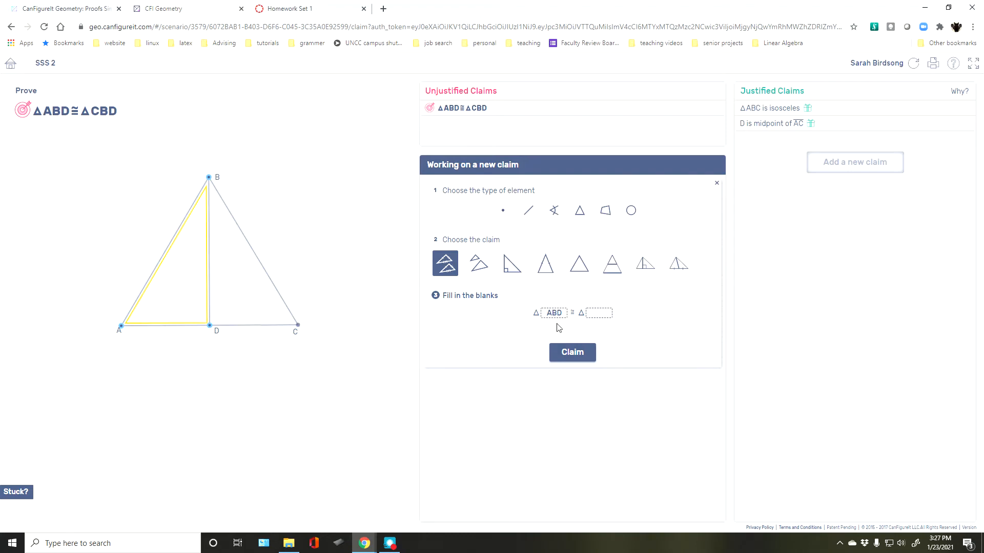
- Try BCD as the second triangle of the claim, and clear both triangle blanks
{"action": "left_click", "coordinate": [239, 292]}
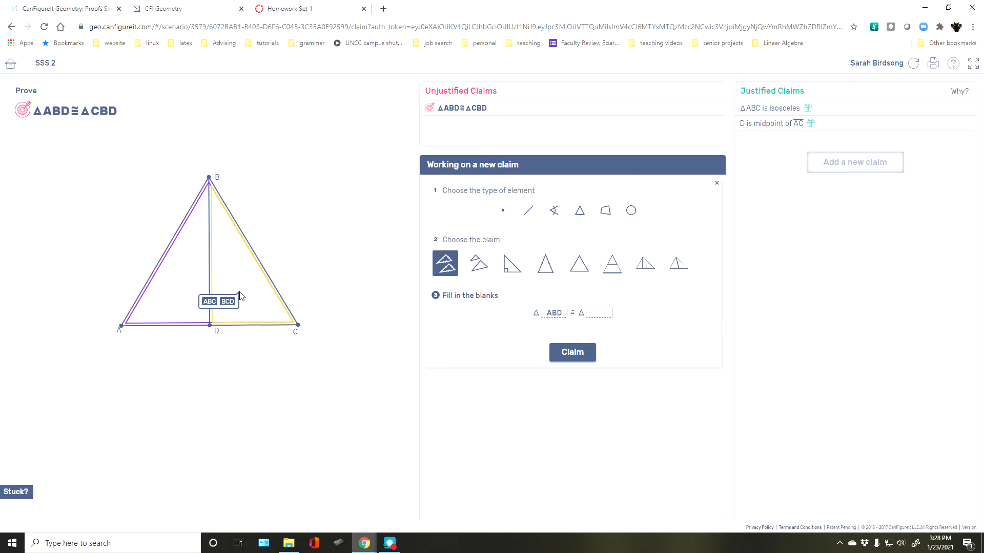
{"action": "left_click", "coordinate": [231, 302]}
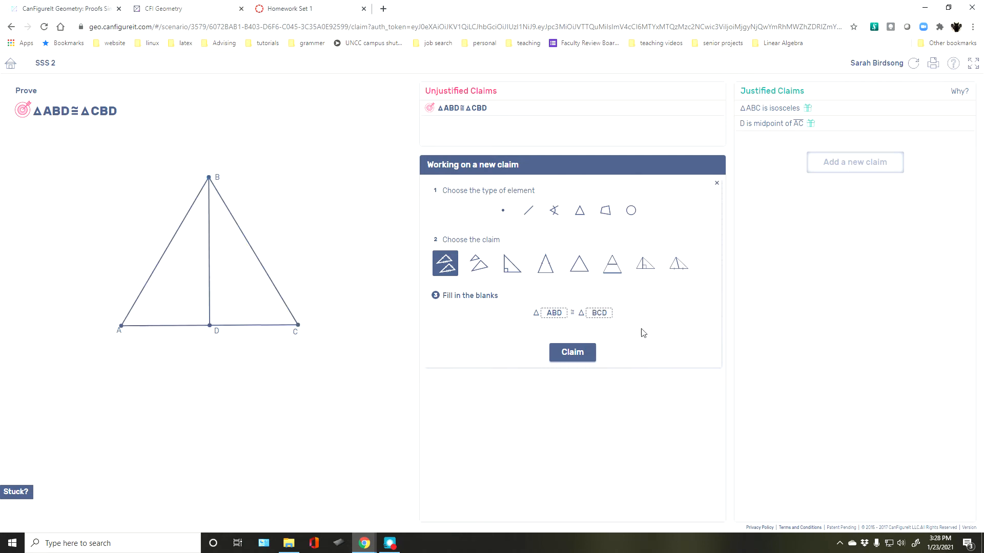
{"action": "left_click", "coordinate": [607, 313]}
{"action": "key", "text": "BackSpace"}
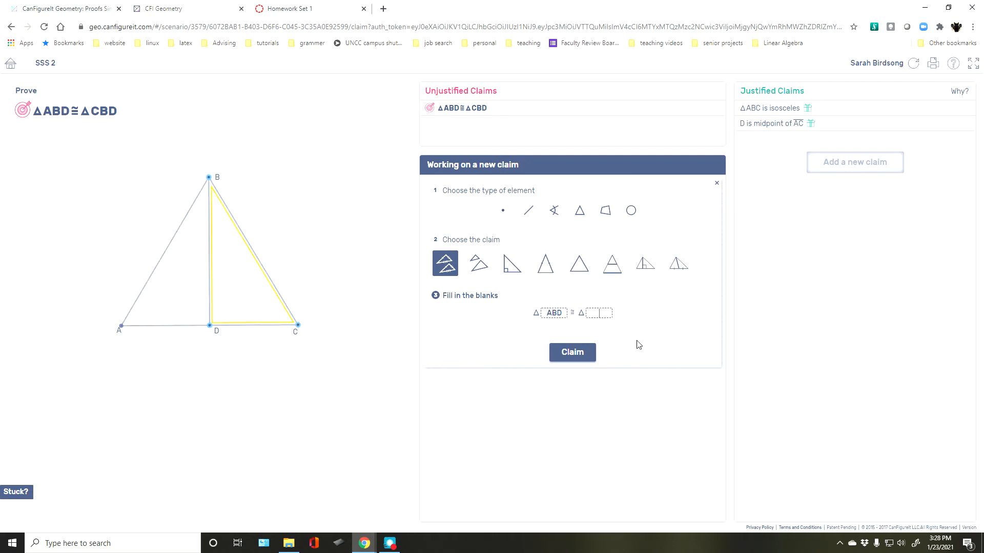
{"action": "left_click", "coordinate": [544, 313]}
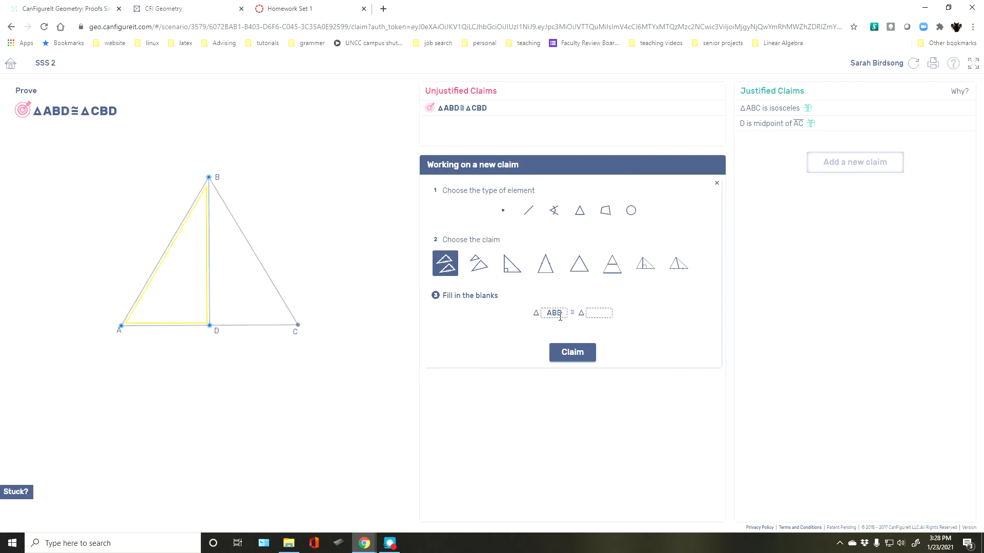
{"action": "double_click", "coordinate": [549, 314]}
{"action": "key", "text": "BackSpace"}
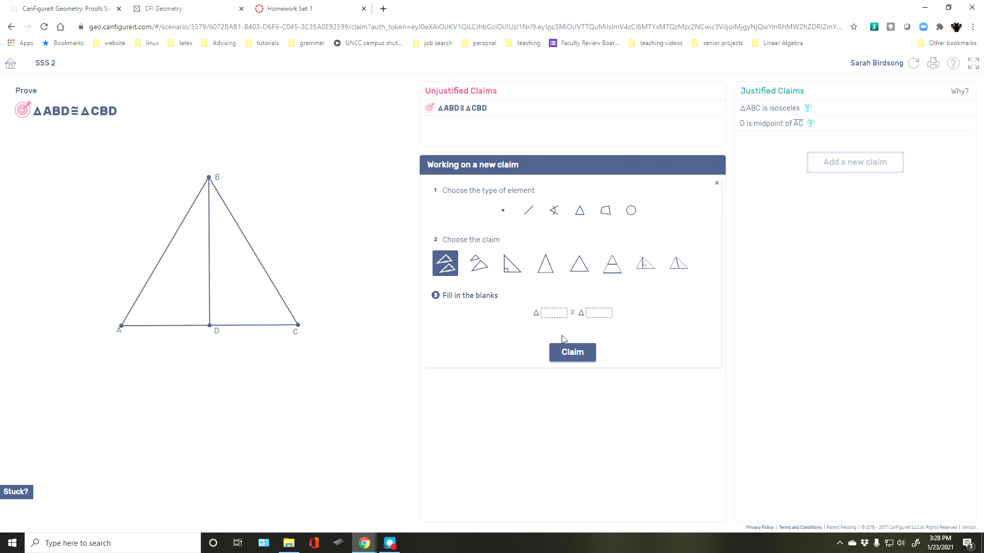
- Fill in and confirm the claim that triangle ABD is congruent to triangle BCD
{"action": "left_click", "coordinate": [550, 313]}
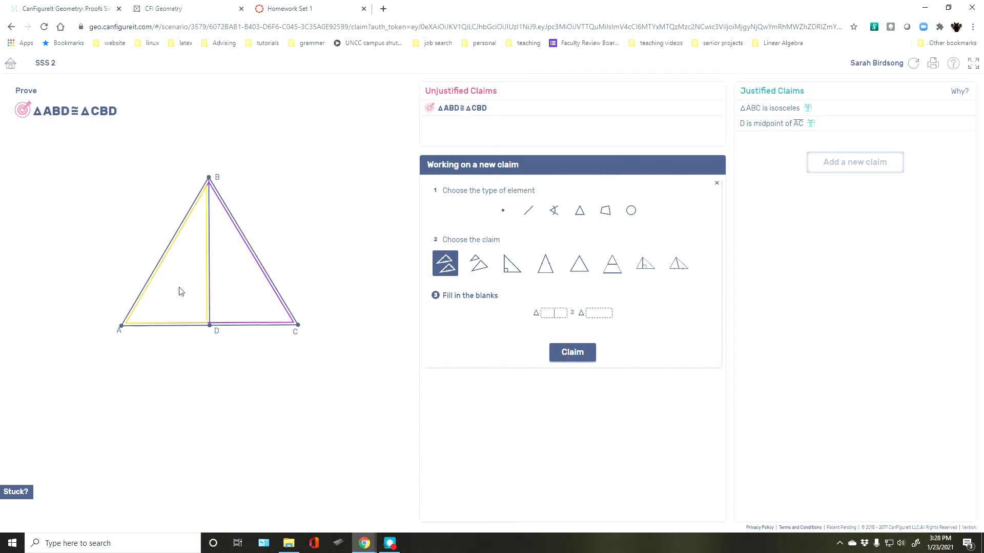
{"action": "left_click", "coordinate": [180, 290]}
{"action": "left_click", "coordinate": [168, 297]}
{"action": "left_click", "coordinate": [241, 296]}
{"action": "left_click", "coordinate": [232, 305]}
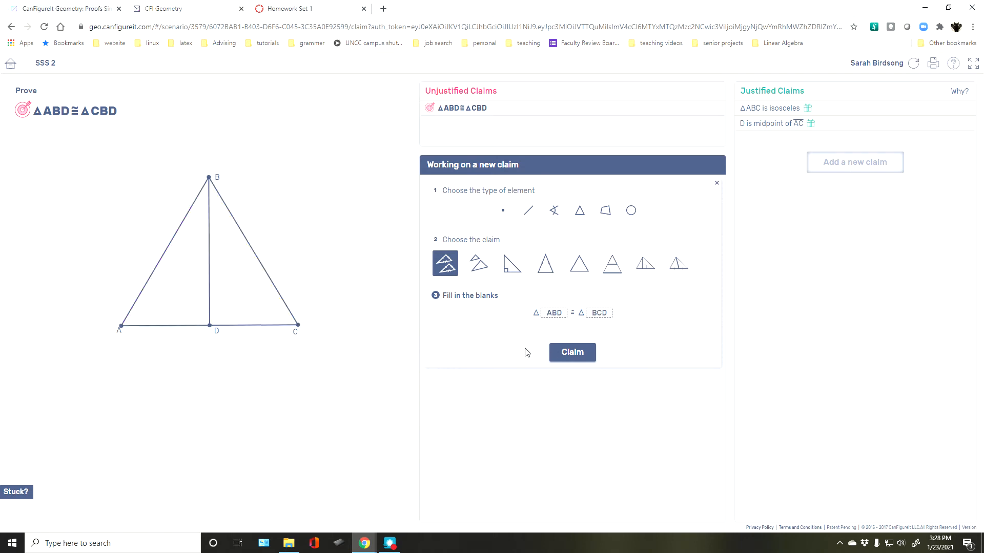
{"action": "left_click", "coordinate": [567, 356]}
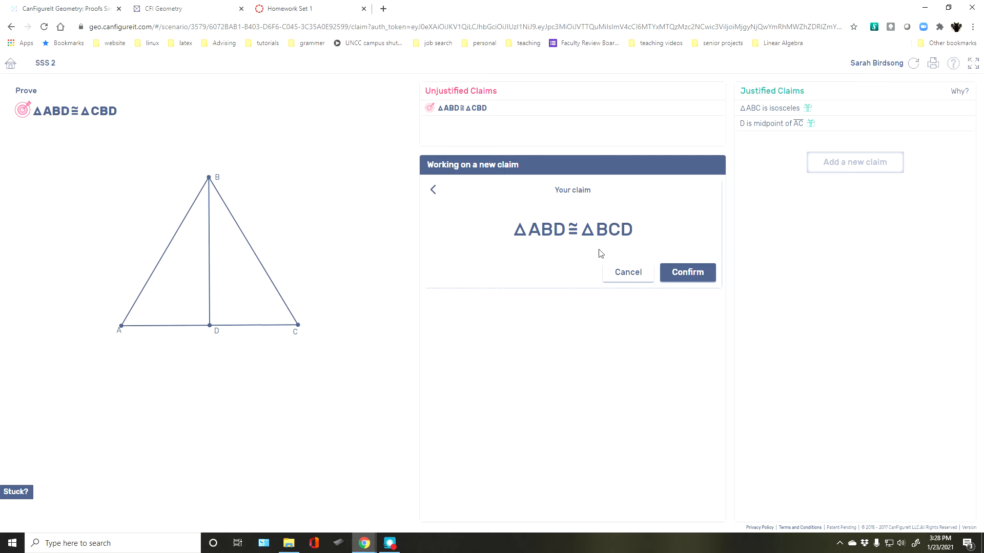
{"action": "left_click", "coordinate": [677, 273]}
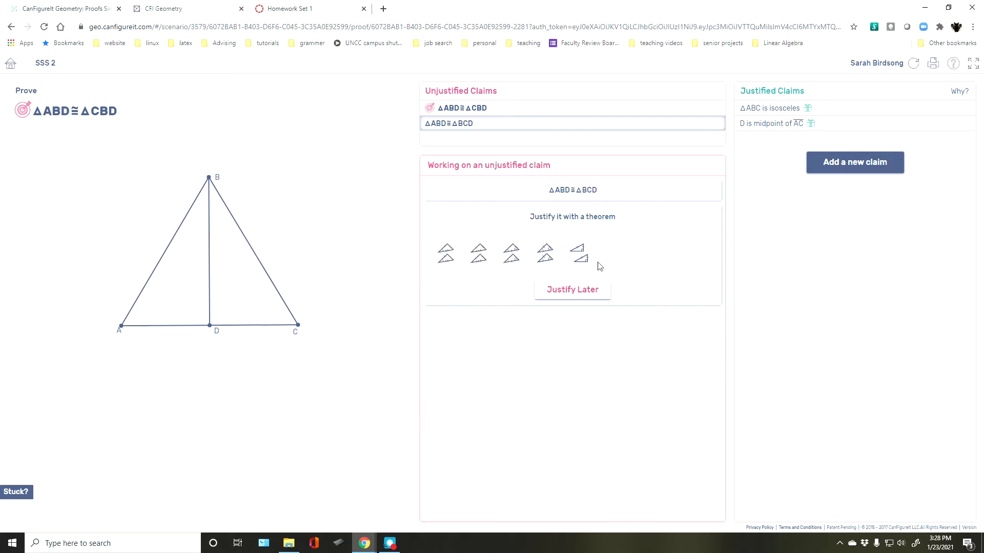
- Postpone justifying the claim △ABD ≅ △BCD and delete it from the unjustified claims
{"action": "left_click", "coordinate": [598, 292]}
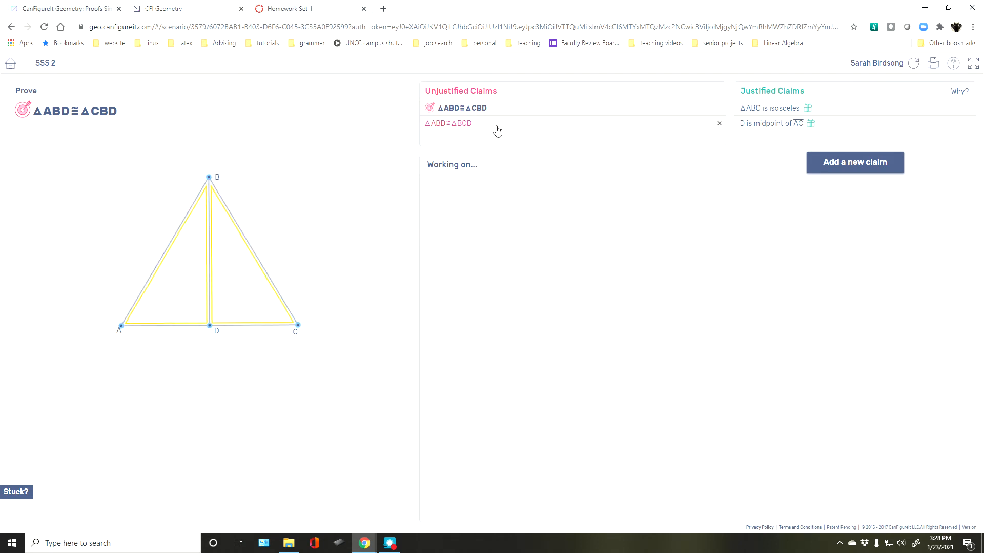
{"action": "left_click", "coordinate": [720, 124]}
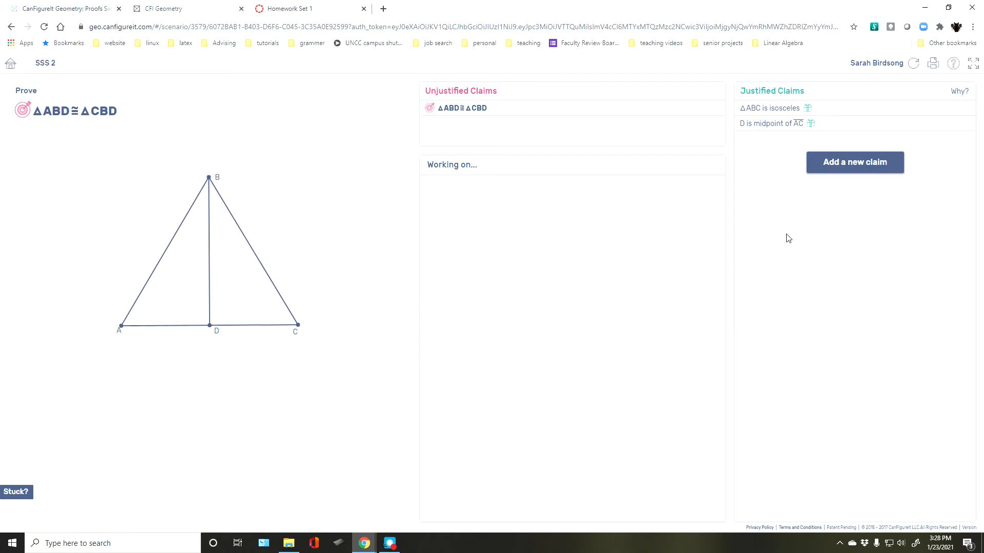
- Use the given that triangle ABC is isosceles in the two-congruent-sides theorem to justify AB ≅ BC
{"action": "left_click", "coordinate": [778, 108]}
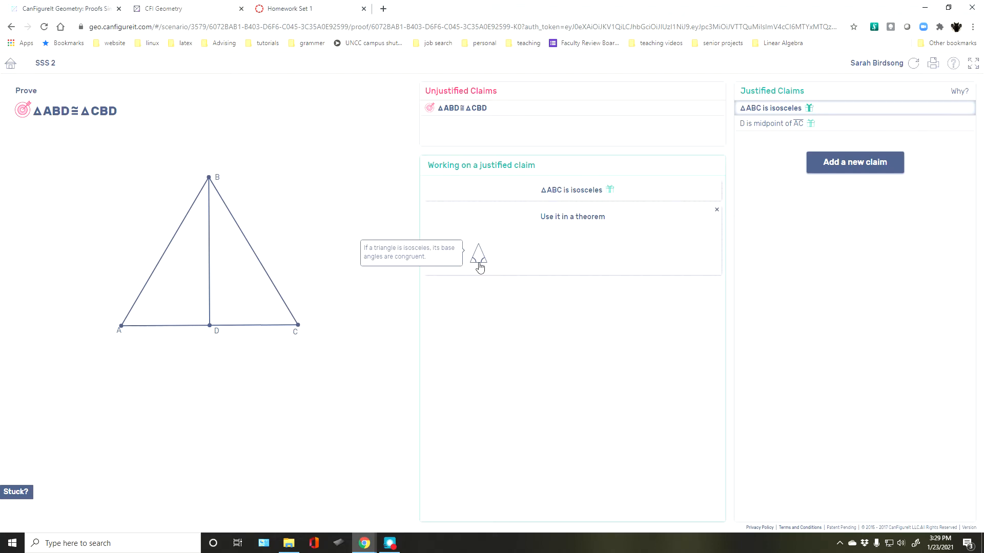
{"action": "left_click", "coordinate": [445, 263]}
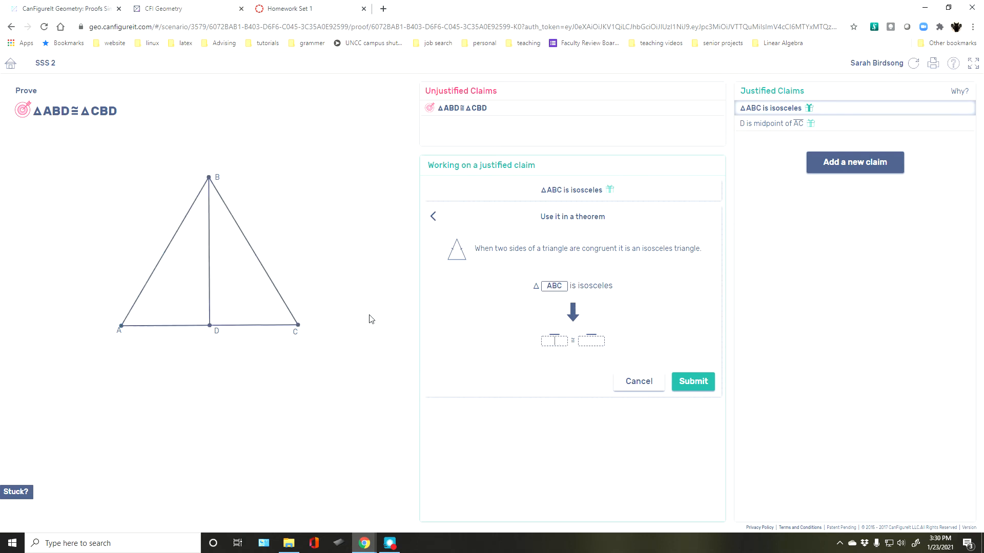
{"action": "type", "text": "AB"}
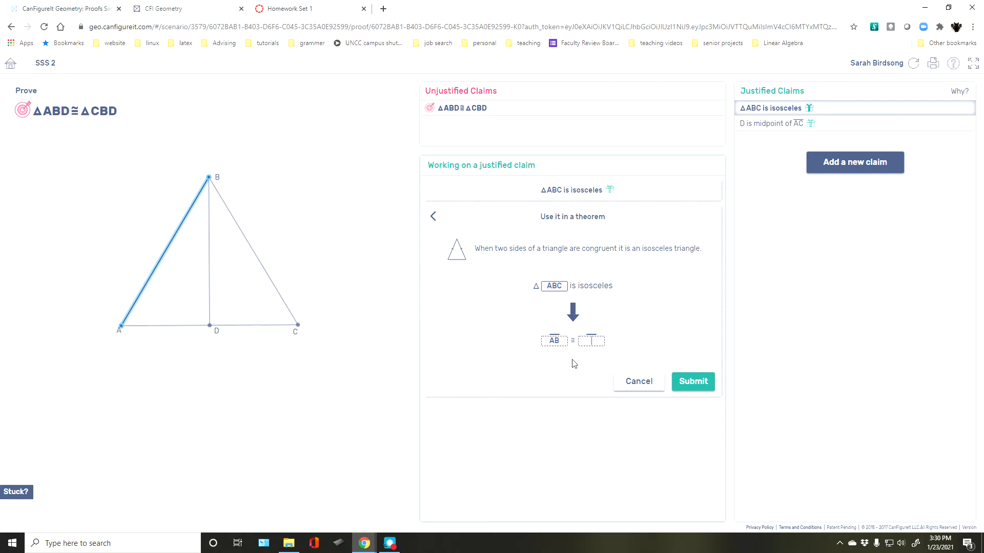
{"action": "left_click", "coordinate": [267, 281]}
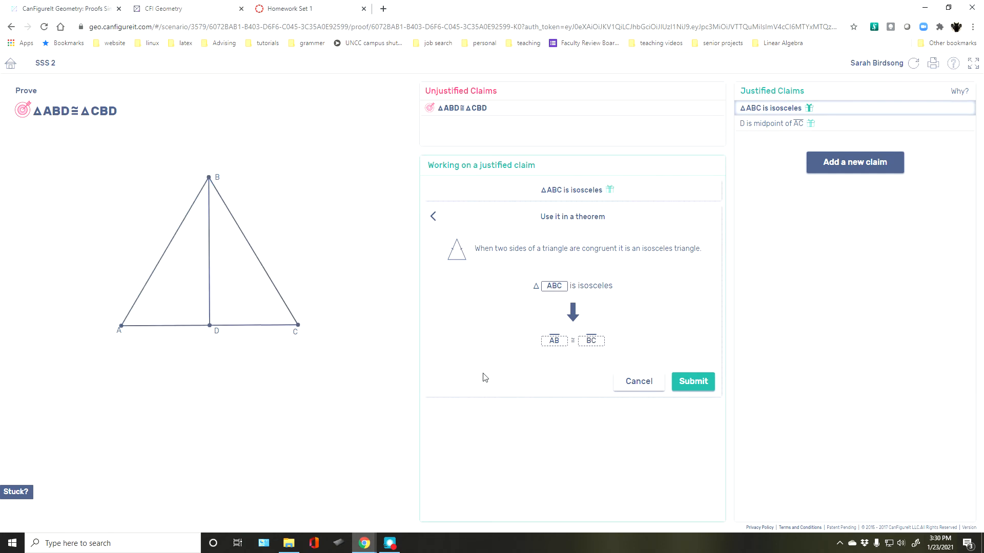
{"action": "left_click", "coordinate": [696, 383]}
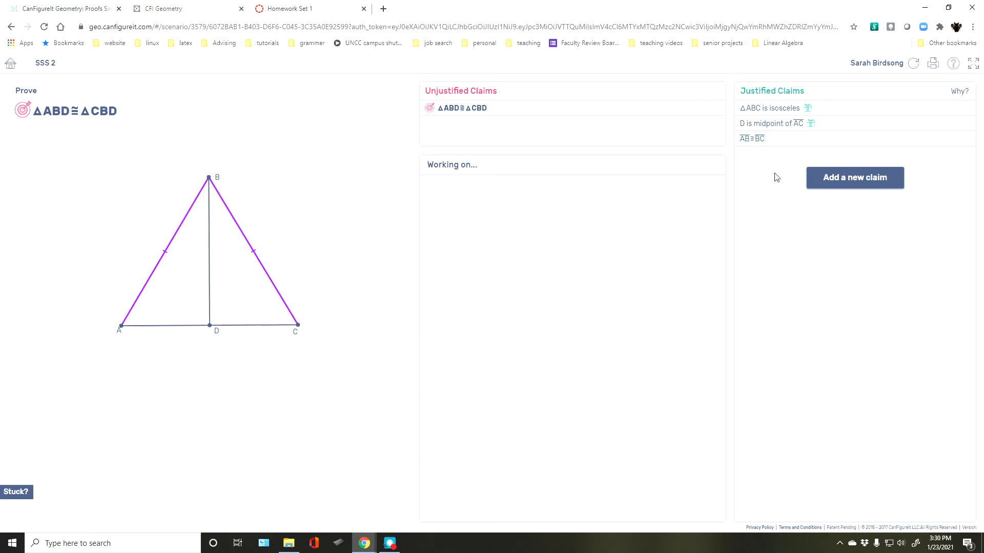
- Use the given that triangle ABC is isosceles in the base-angles theorem to justify ∠CAB ≅ ∠BCA
{"action": "left_click", "coordinate": [761, 108]}
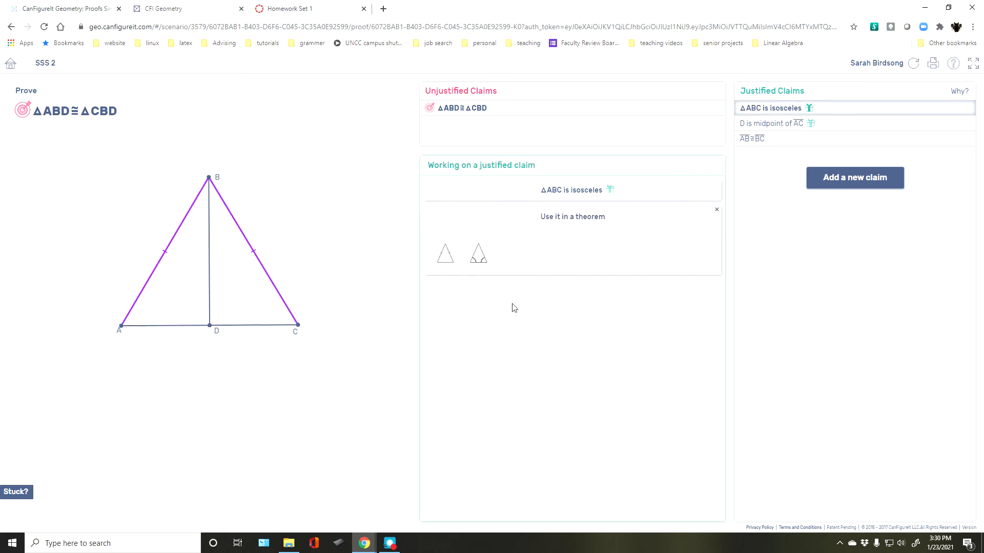
{"action": "left_click", "coordinate": [478, 260]}
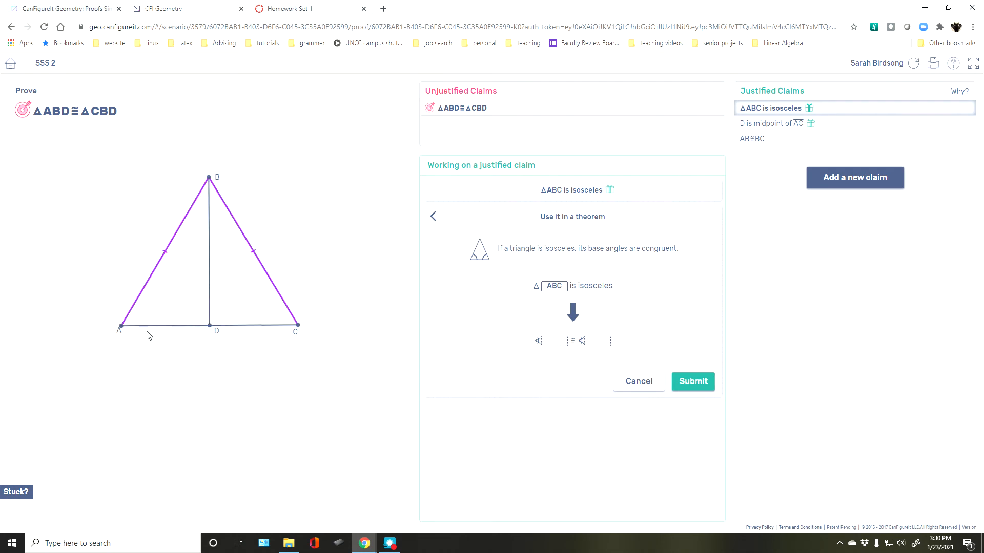
{"action": "left_click", "coordinate": [128, 324]}
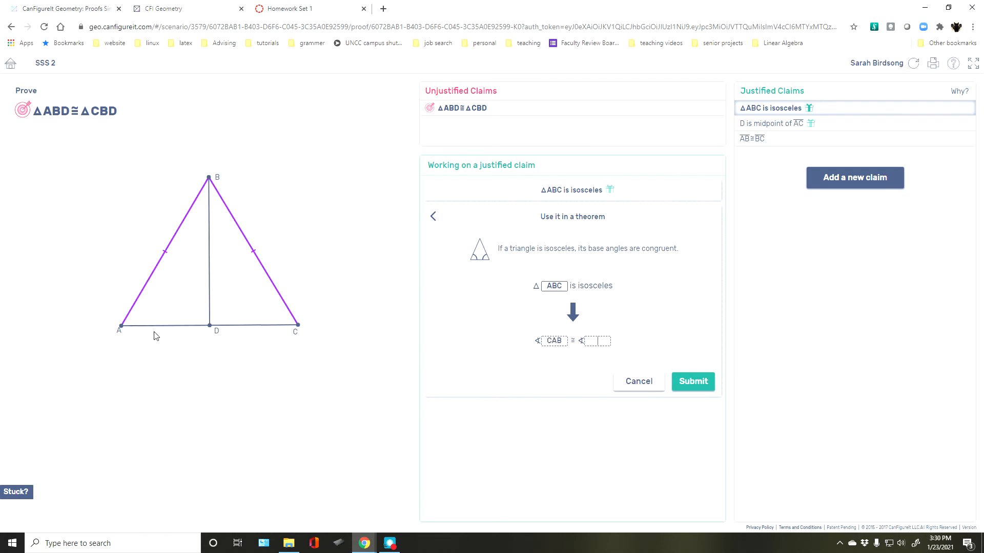
{"action": "left_click", "coordinate": [288, 325]}
{"action": "left_click", "coordinate": [704, 386]}
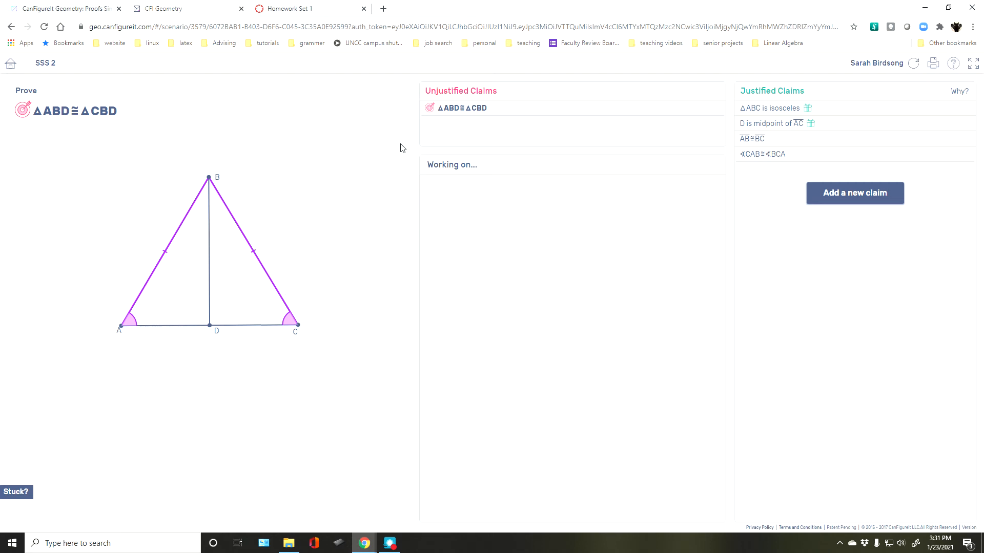
- Use the given that D is the midpoint of AC in the midpoint theorem to justify AD ≅ CD
{"action": "left_click", "coordinate": [752, 127]}
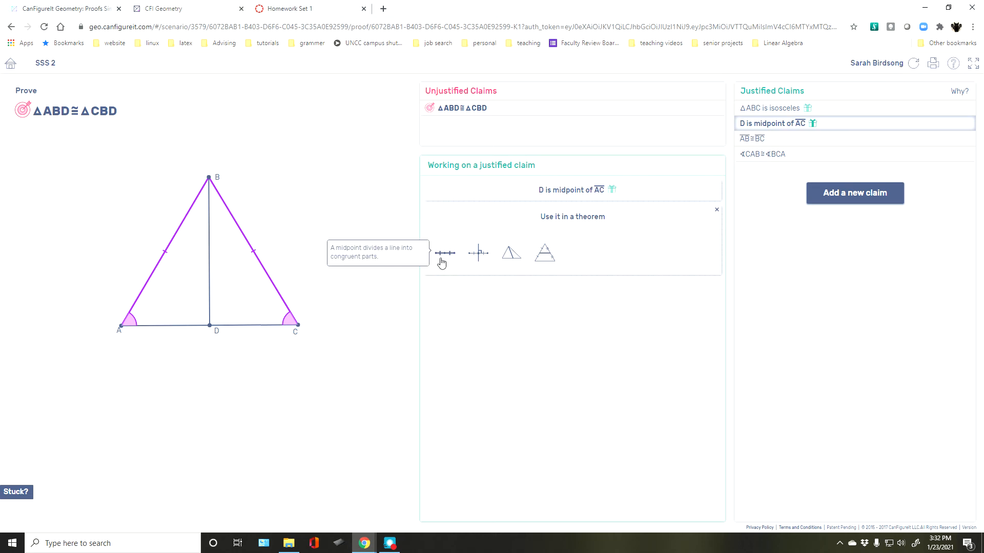
{"action": "left_click", "coordinate": [441, 254]}
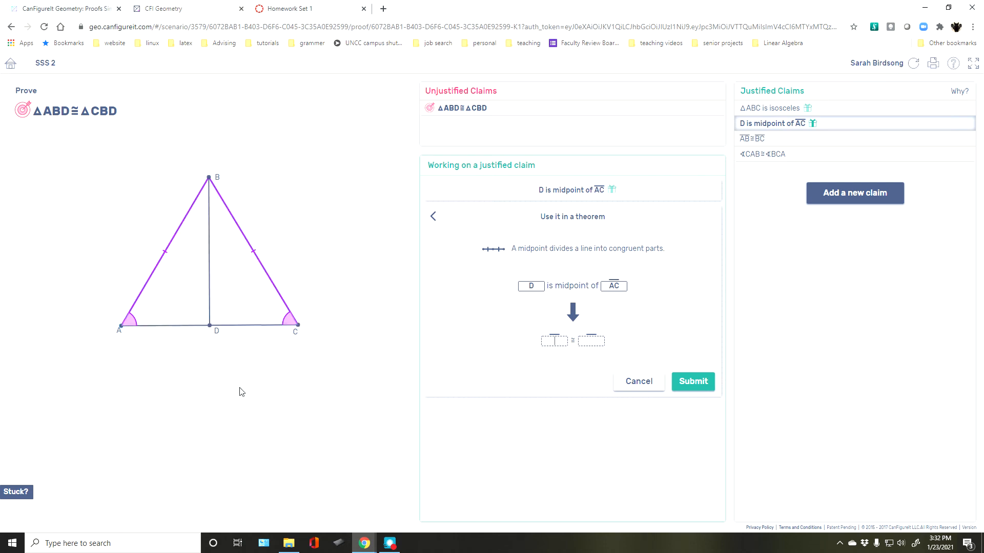
{"action": "left_click", "coordinate": [160, 329]}
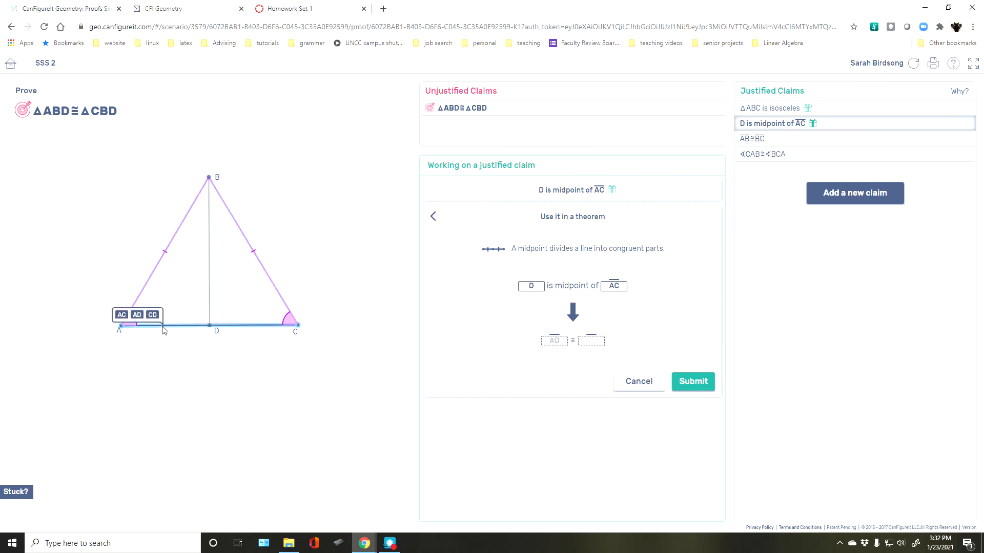
{"action": "left_click", "coordinate": [137, 315]}
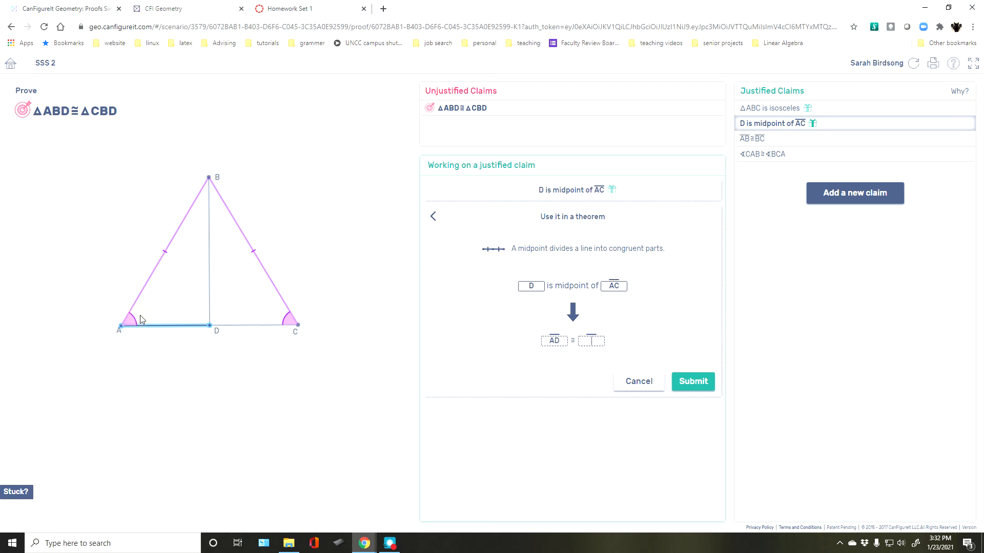
{"action": "left_click", "coordinate": [248, 325]}
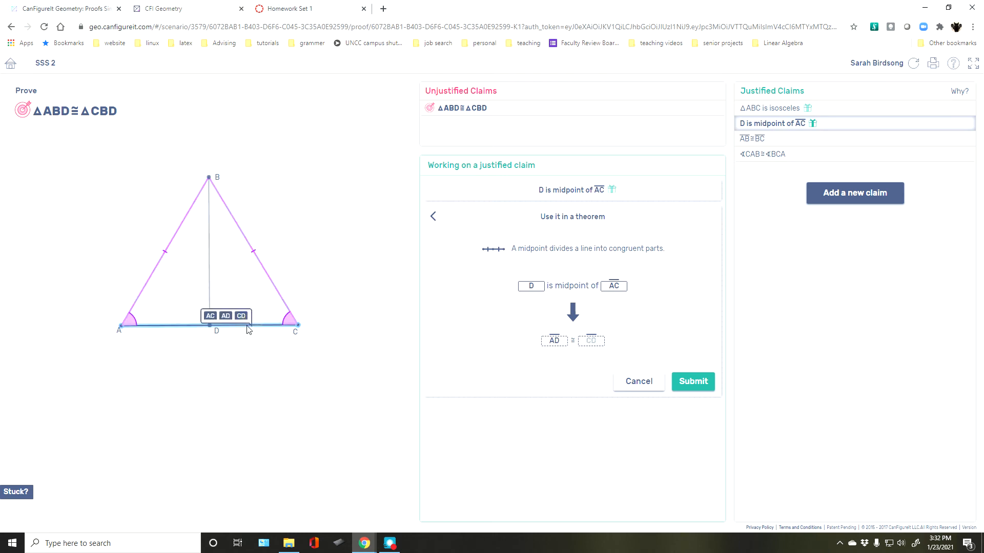
{"action": "left_click", "coordinate": [241, 316]}
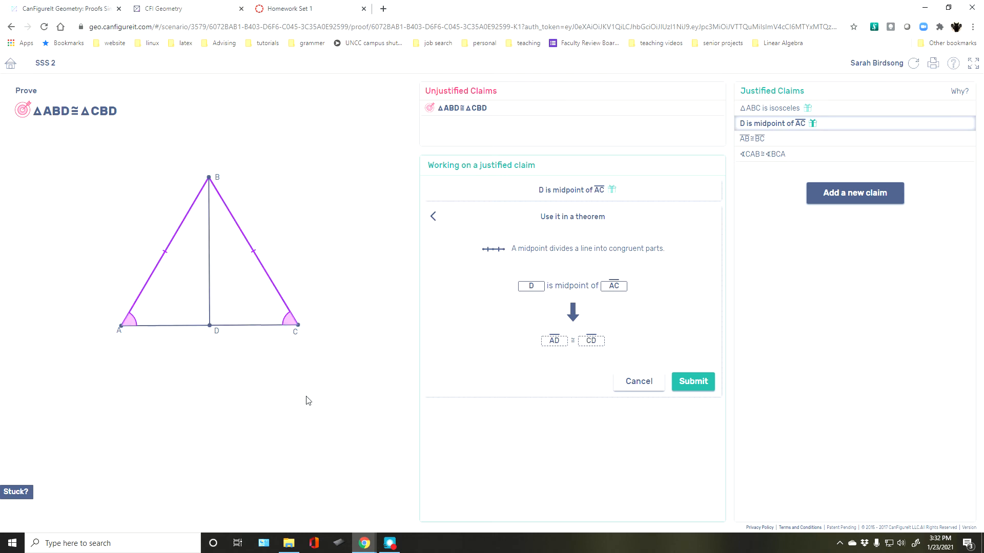
{"action": "left_click", "coordinate": [696, 391]}
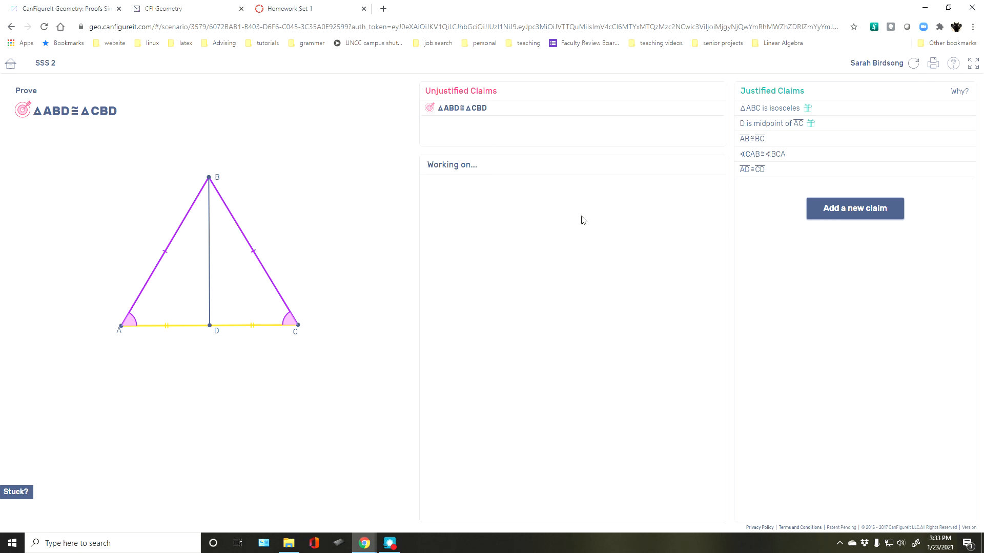
- Justify the target claim △ABD ≅ △CBD by SAS, using AB ≅ BC, ∠CAB ≅ ∠BCA and AD ≅ CD
{"action": "left_click", "coordinate": [472, 110]}
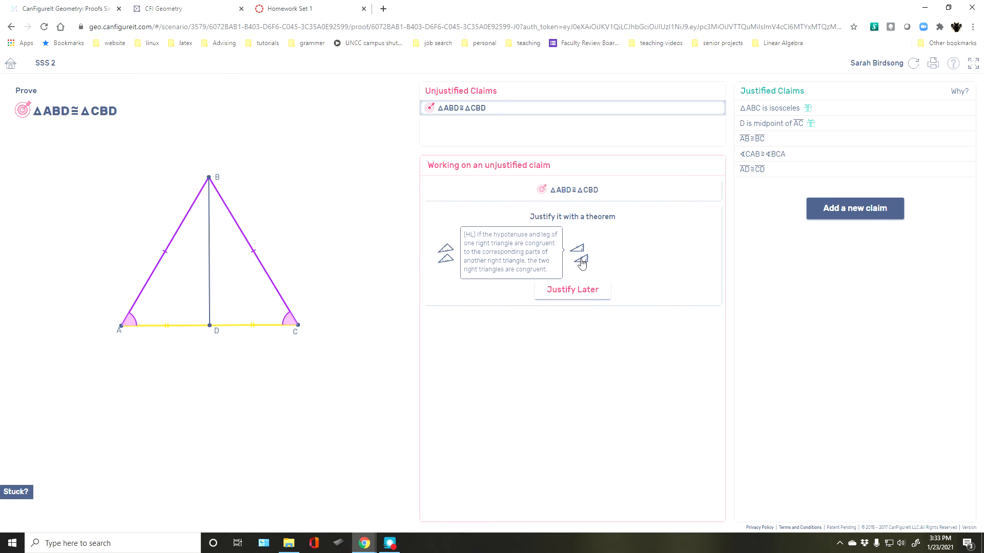
{"action": "left_click", "coordinate": [447, 257]}
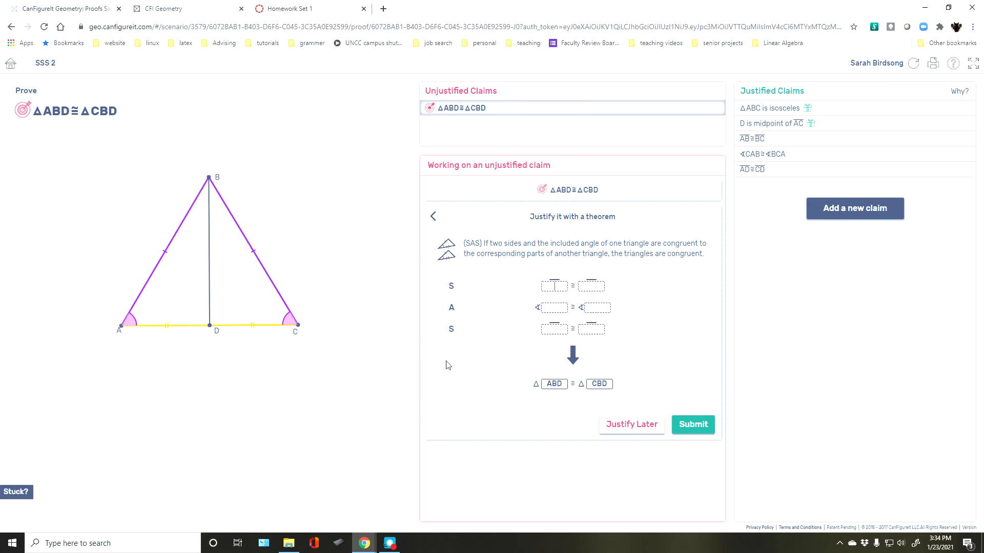
{"action": "left_click", "coordinate": [774, 143]}
{"action": "left_click", "coordinate": [792, 156]}
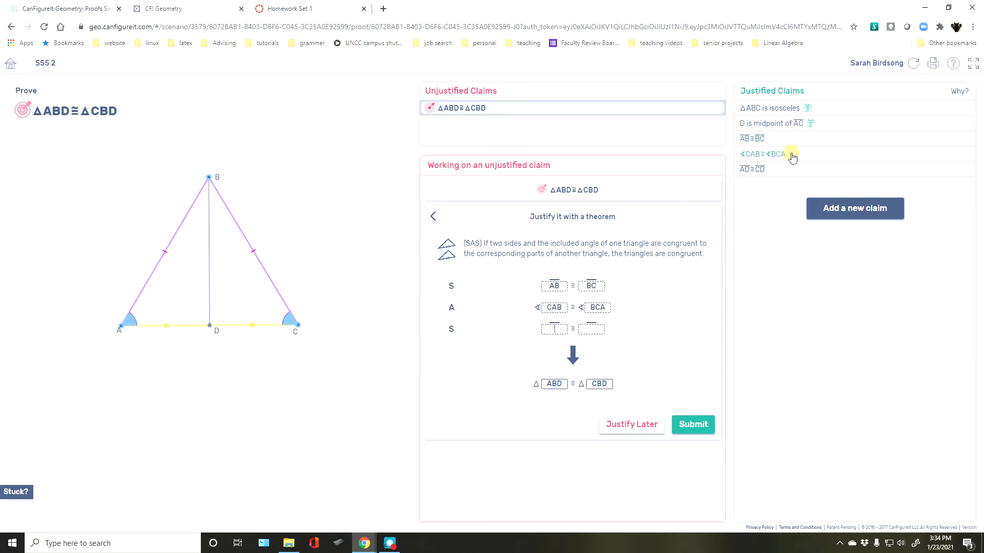
{"action": "left_click", "coordinate": [778, 169]}
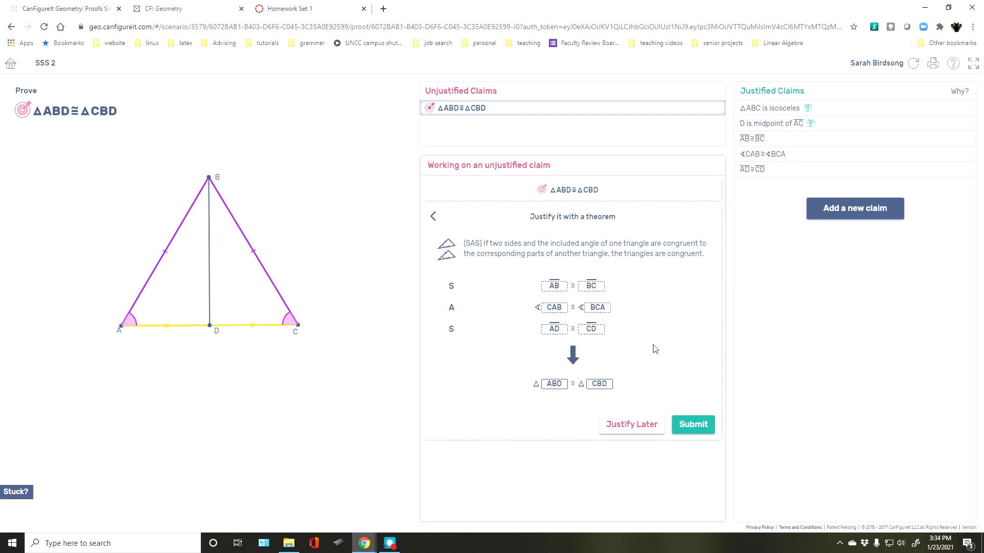
{"action": "left_click", "coordinate": [695, 429]}
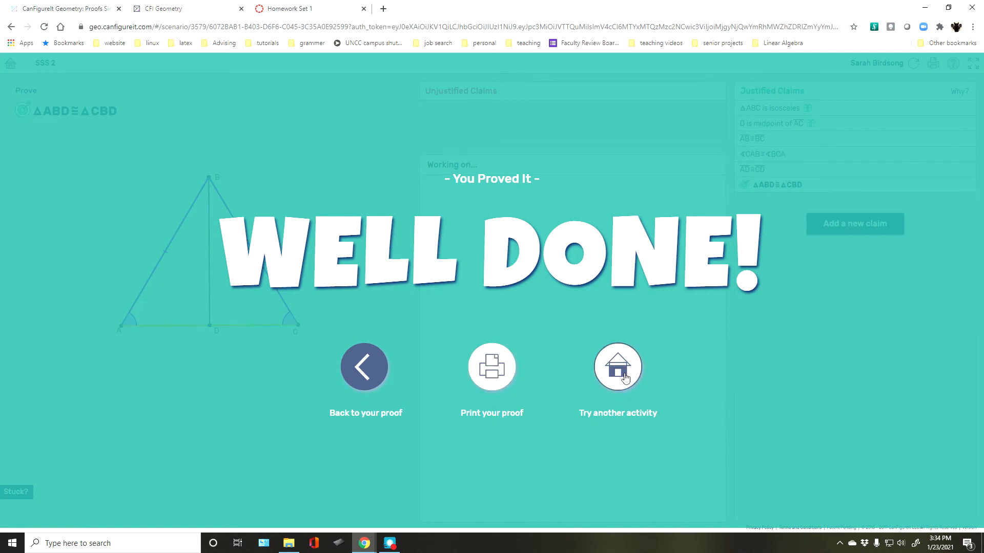
- Preview the printout of the finished proof with Save as PDF as the destination, and cancel printing
{"action": "left_click", "coordinate": [491, 378]}
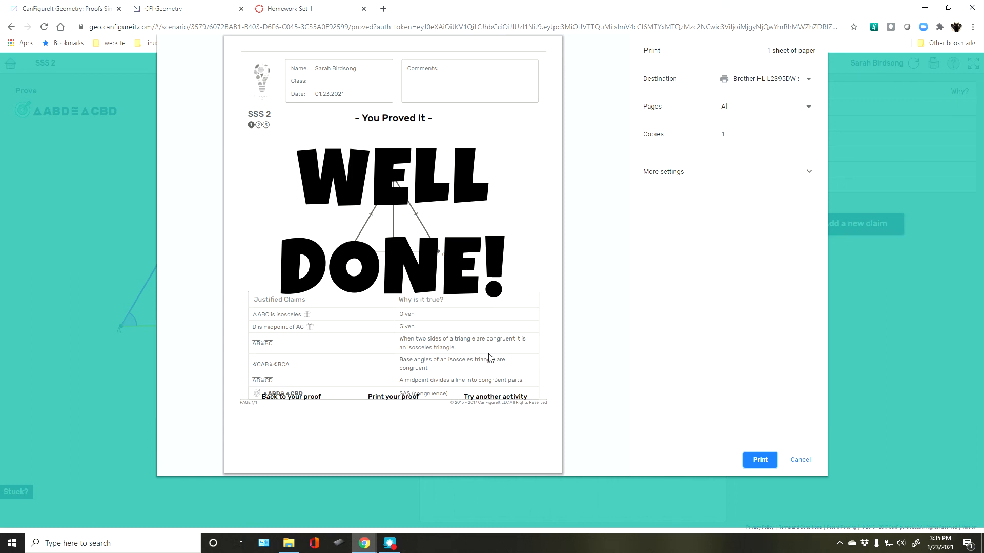
{"action": "left_click", "coordinate": [808, 79]}
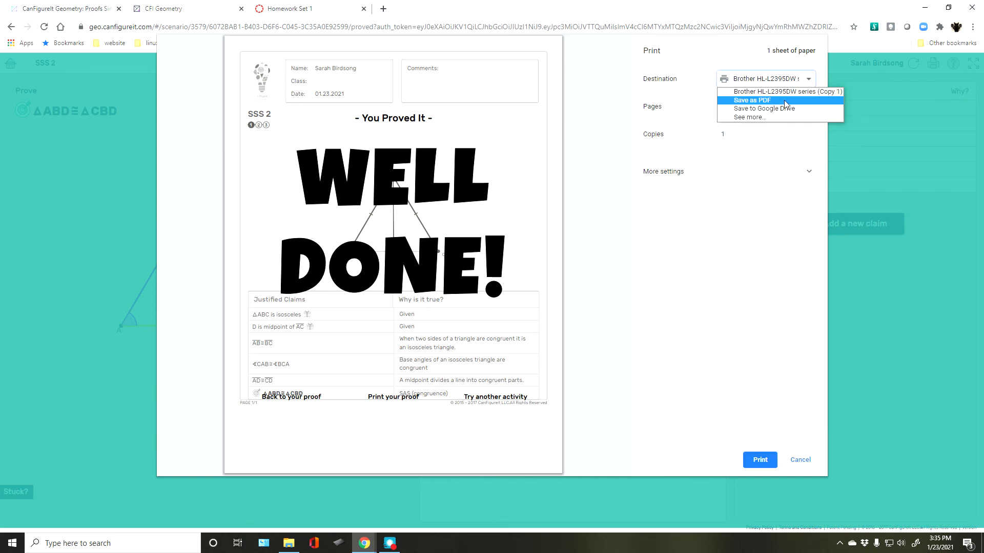
{"action": "left_click", "coordinate": [750, 100]}
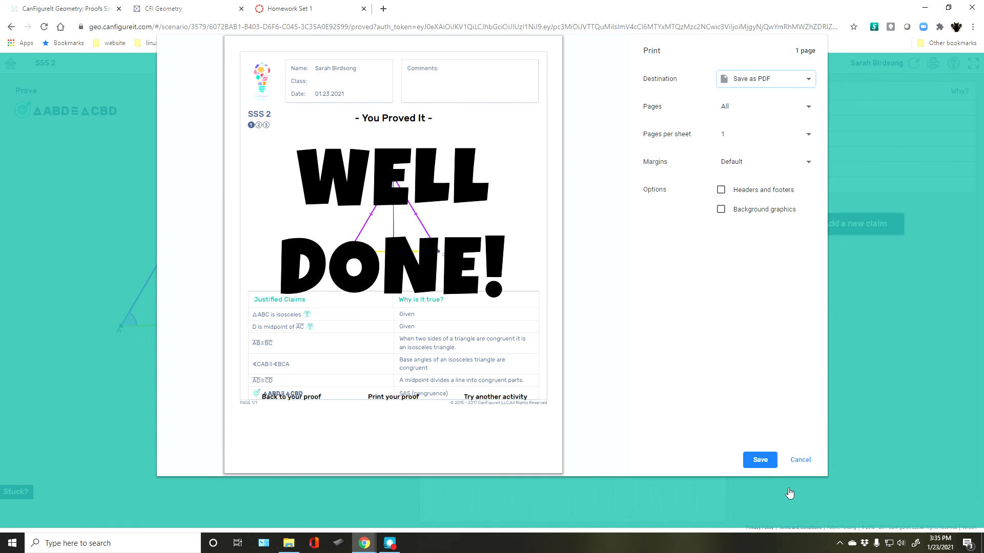
{"action": "left_click", "coordinate": [799, 464]}
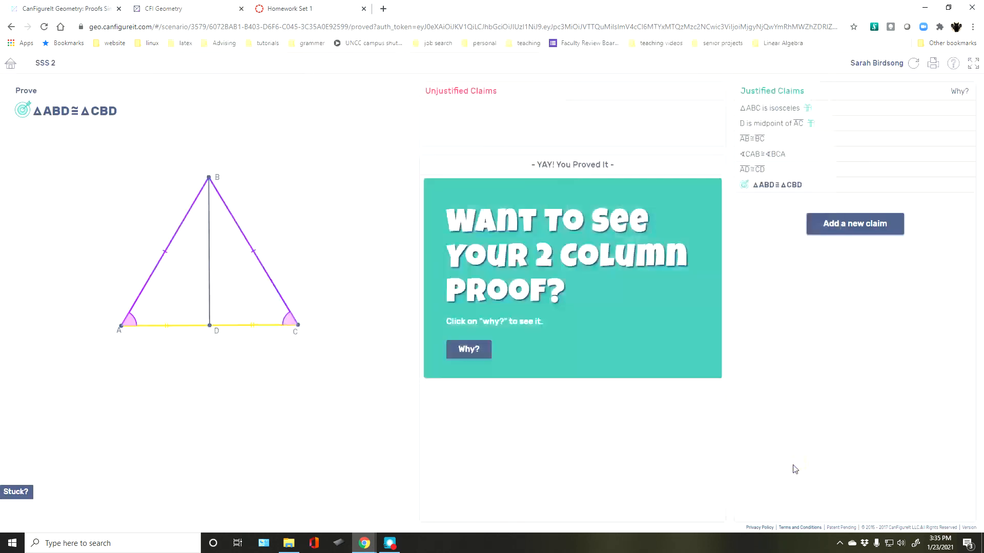
- View the two-column proof with the reason for each justified claim, and close it
{"action": "left_click", "coordinate": [463, 350]}
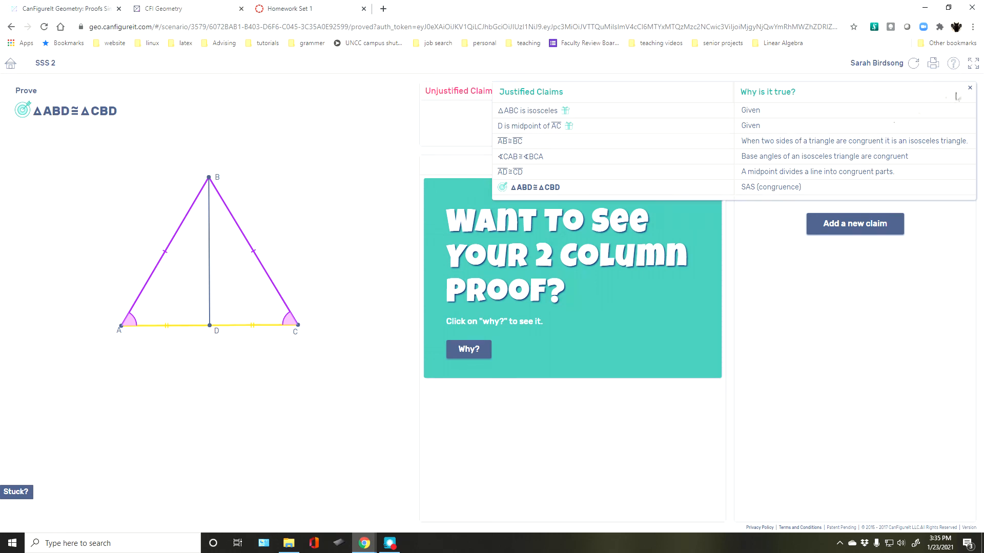
{"action": "left_click", "coordinate": [970, 90]}
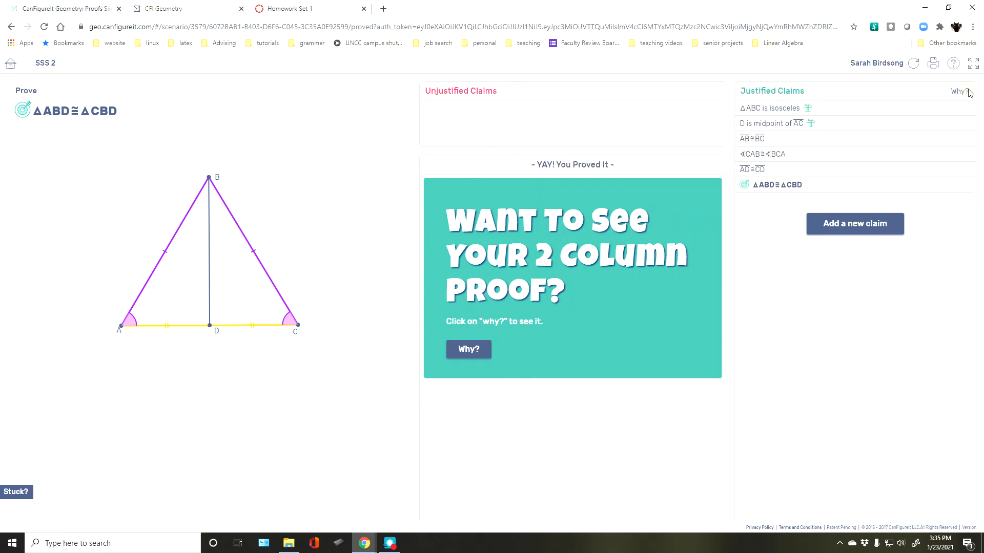
- Open the print preview for the completed proof from its proof page
{"action": "left_click", "coordinate": [933, 64]}
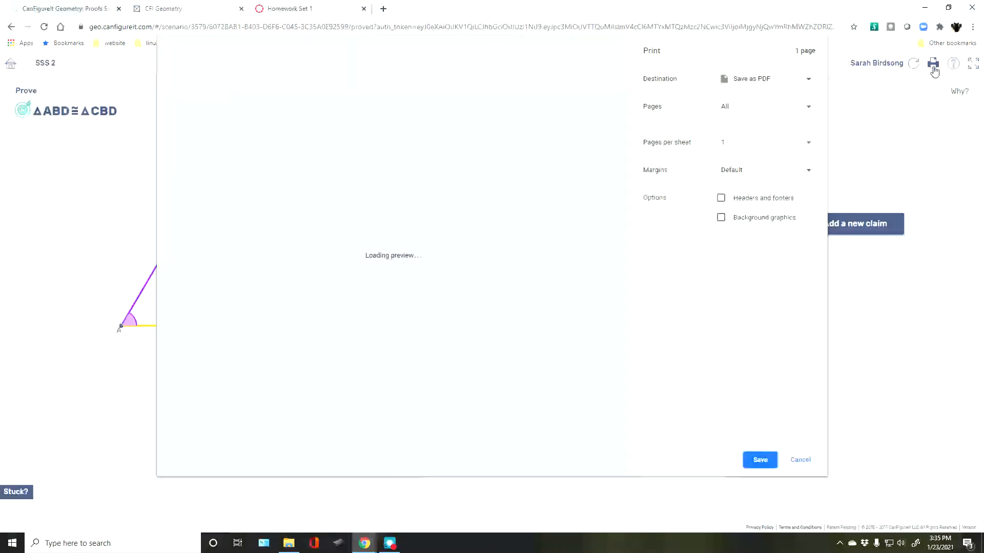